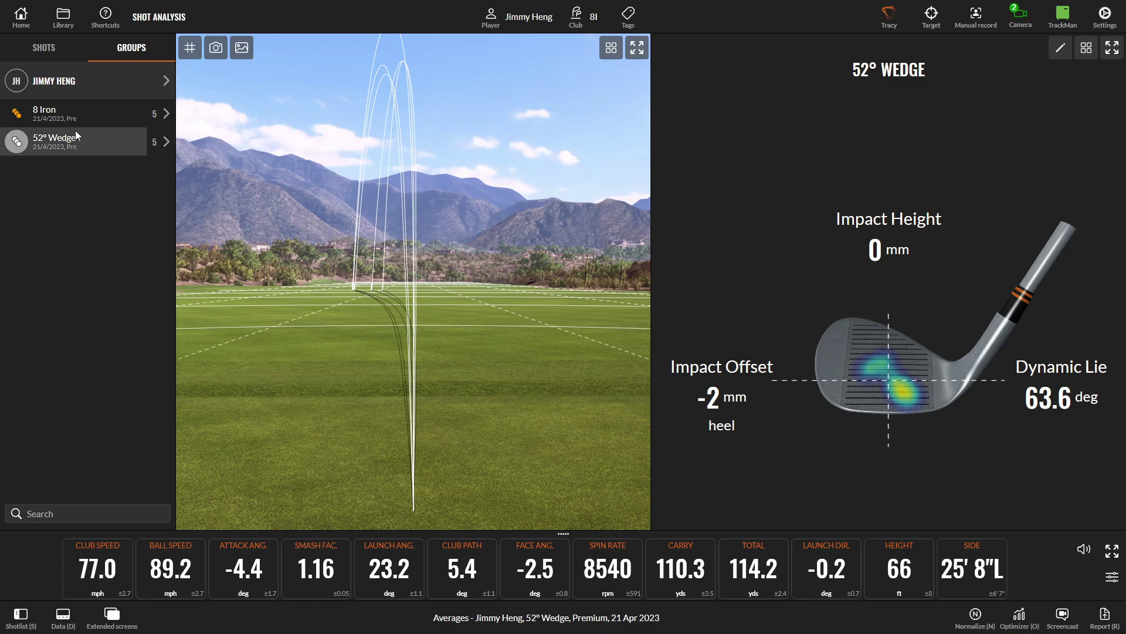
List the ten individual shots by distance instead of the shot groups.
{"action": "left_click", "coordinate": [59, 54]}
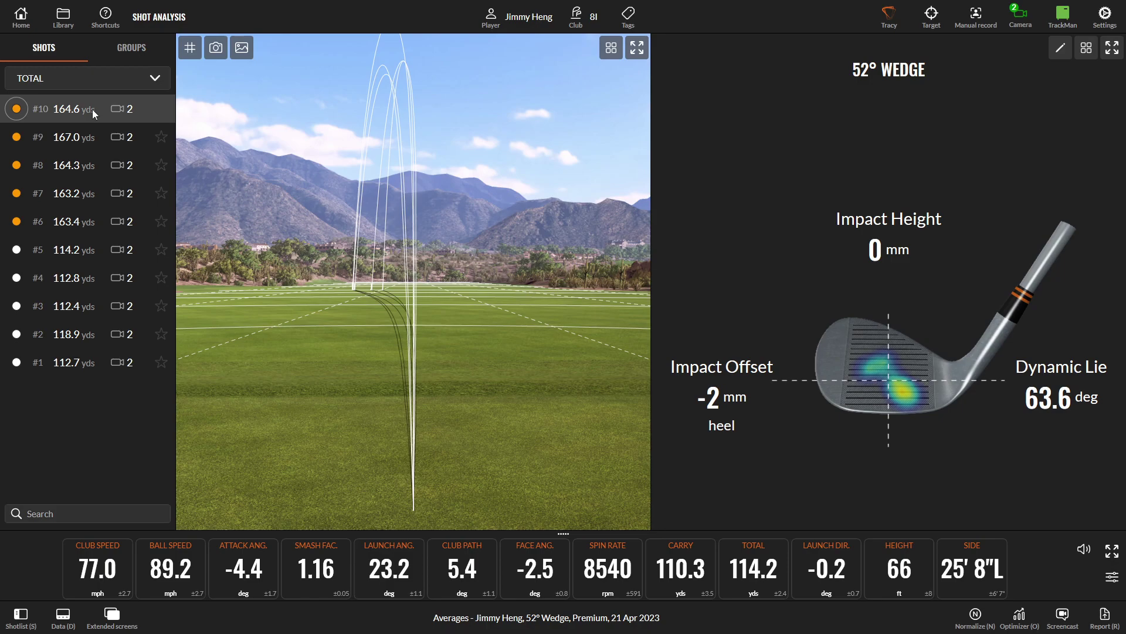
Switch back to the shot groups list showing 8 Iron and 52° Wedge.
{"action": "left_click", "coordinate": [129, 49]}
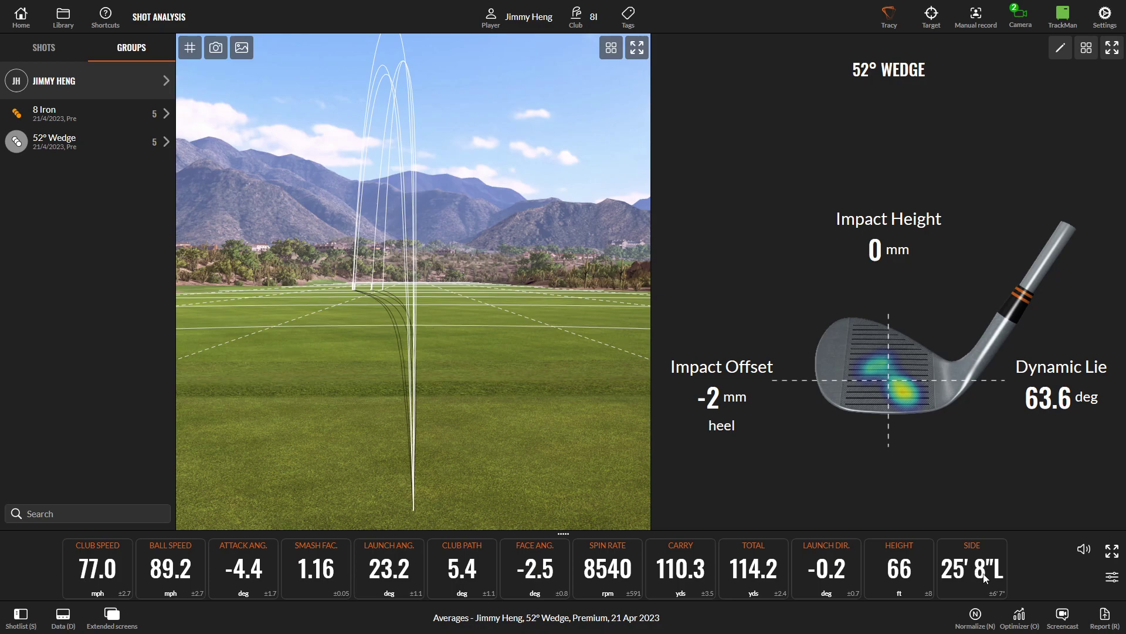
{"action": "left_click", "coordinate": [70, 122]}
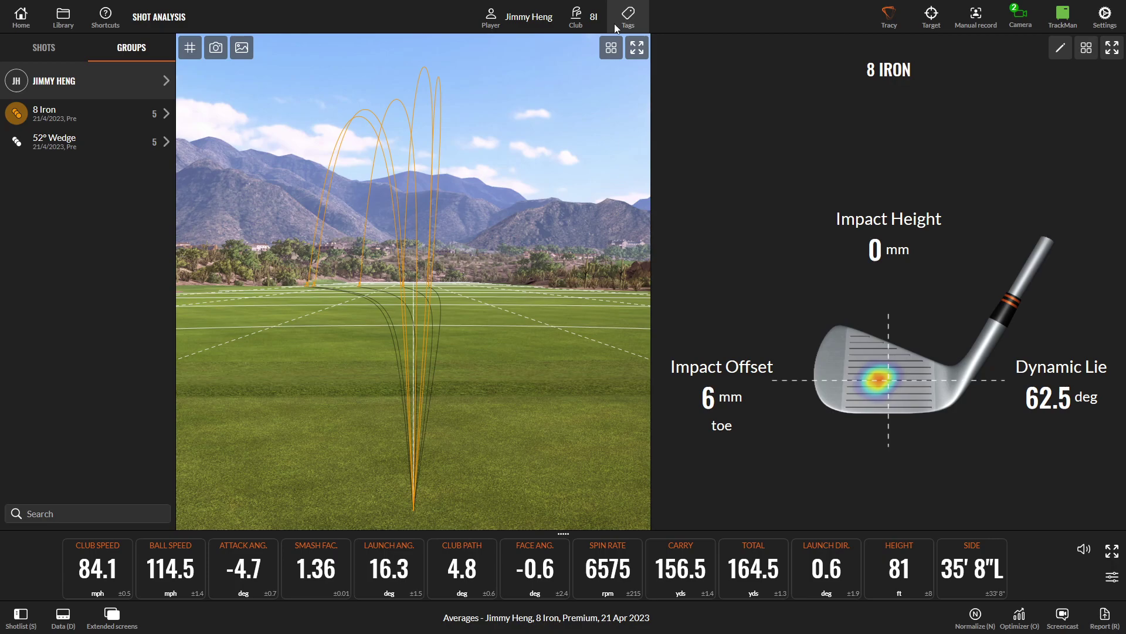
{"action": "left_click", "coordinate": [104, 150]}
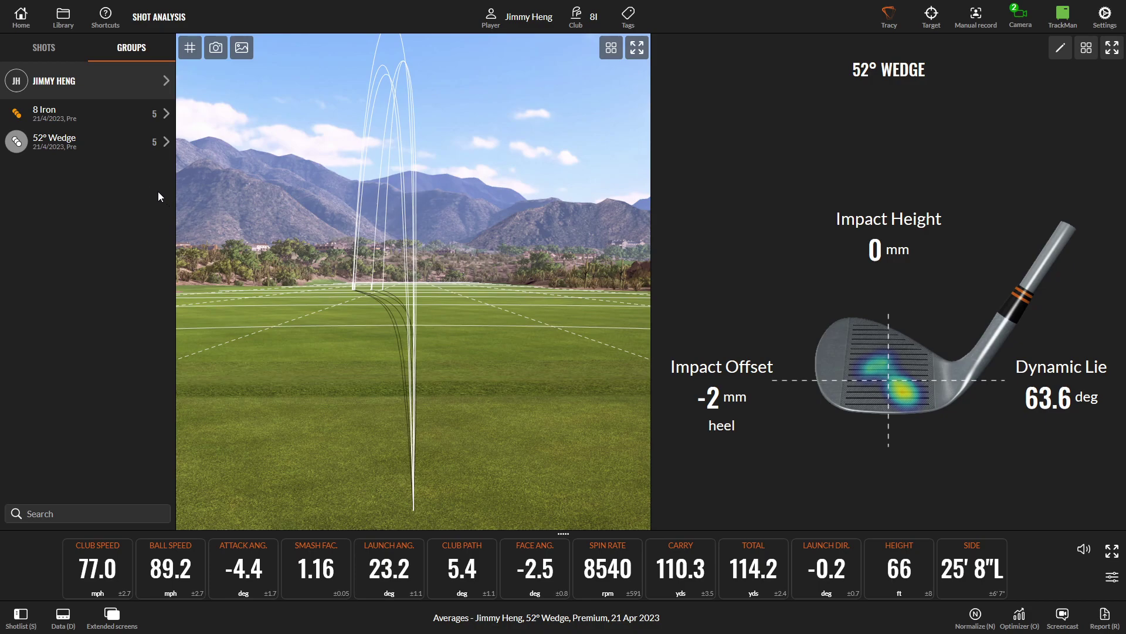
Set the club to 52° Wedge and tag upcoming shots with a new 'Half Swing' tag.
{"action": "left_click", "coordinate": [580, 22]}
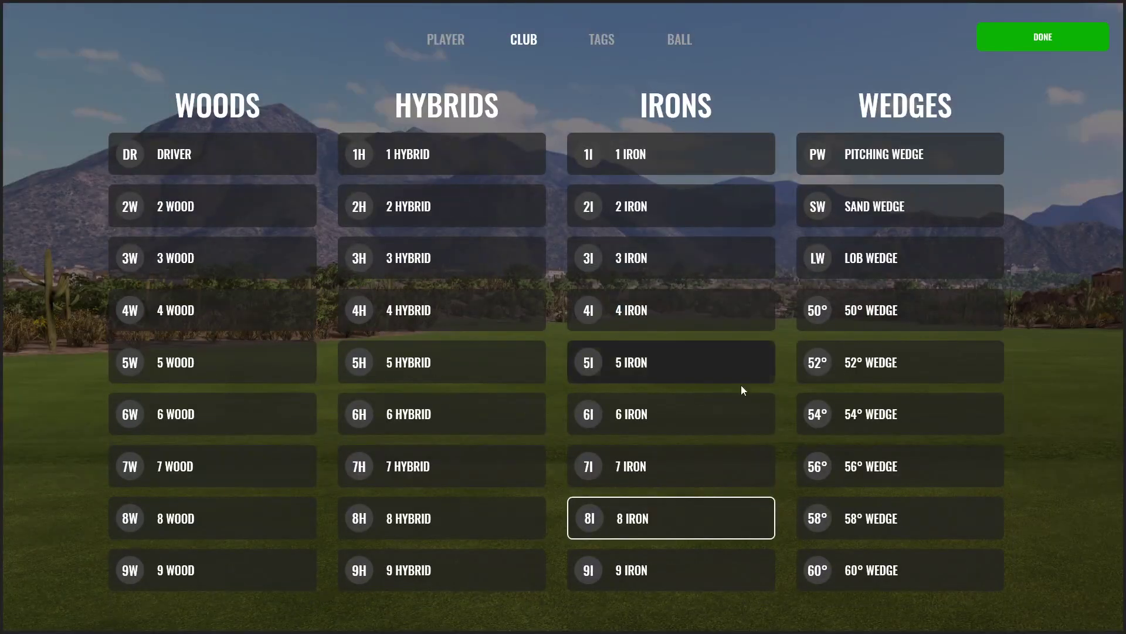
{"action": "left_click", "coordinate": [882, 359]}
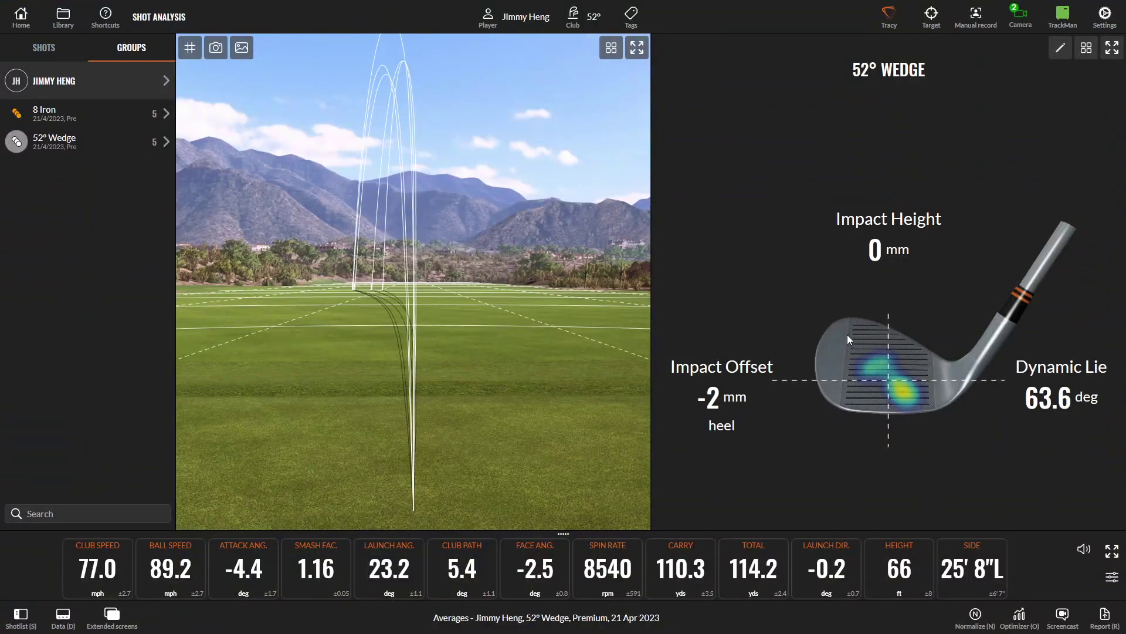
{"action": "left_click", "coordinate": [631, 18]}
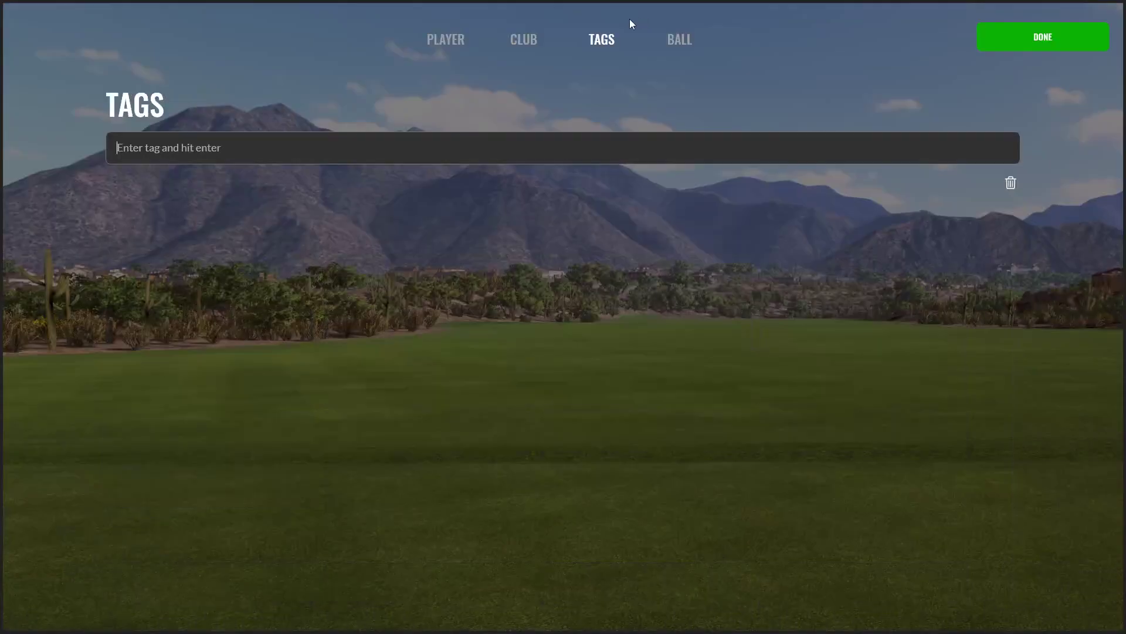
{"action": "left_click", "coordinate": [275, 148]}
{"action": "type", "text": "Half Swing"}
{"action": "key", "text": "Return"}
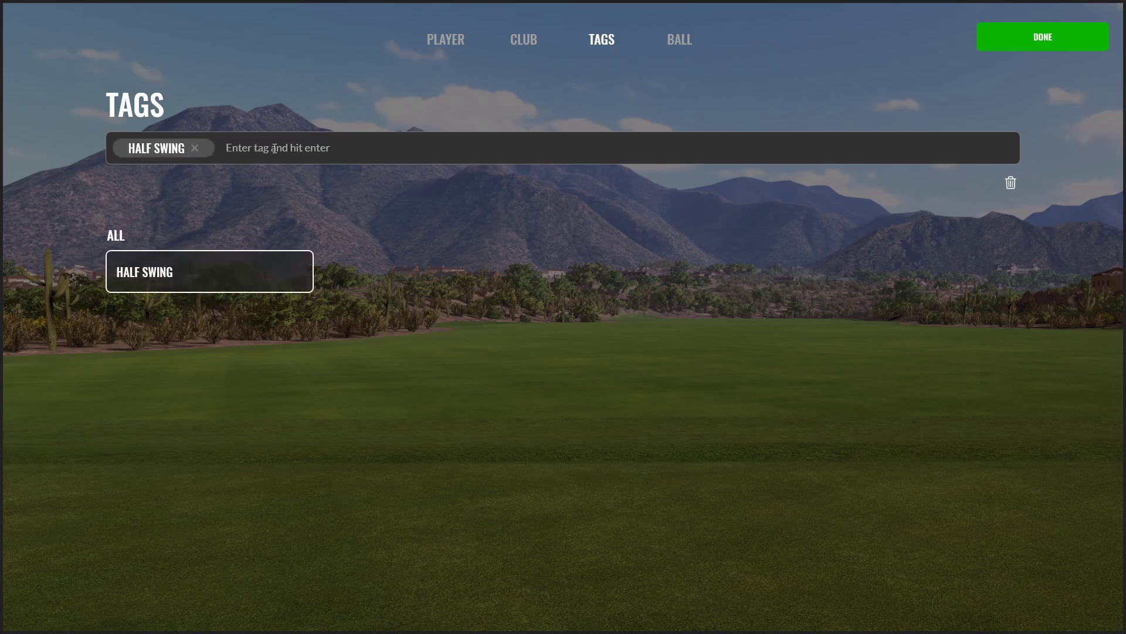
{"action": "left_click", "coordinate": [1047, 37]}
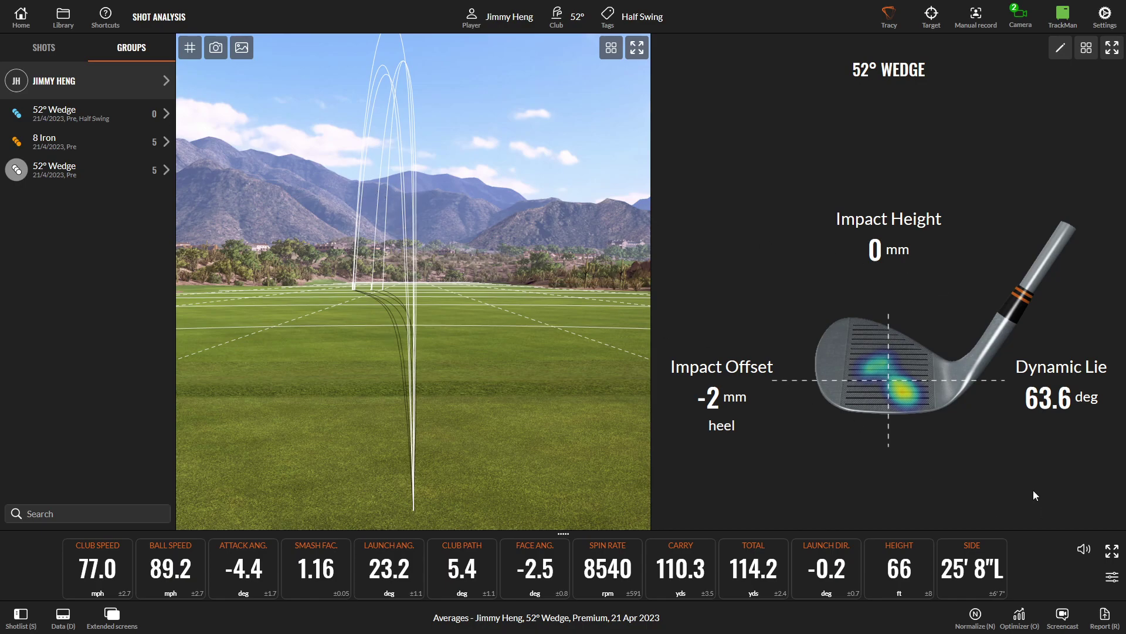
Create a report with all groups selected, 8 Iron and 52° Wedge.
{"action": "left_click", "coordinate": [1106, 622]}
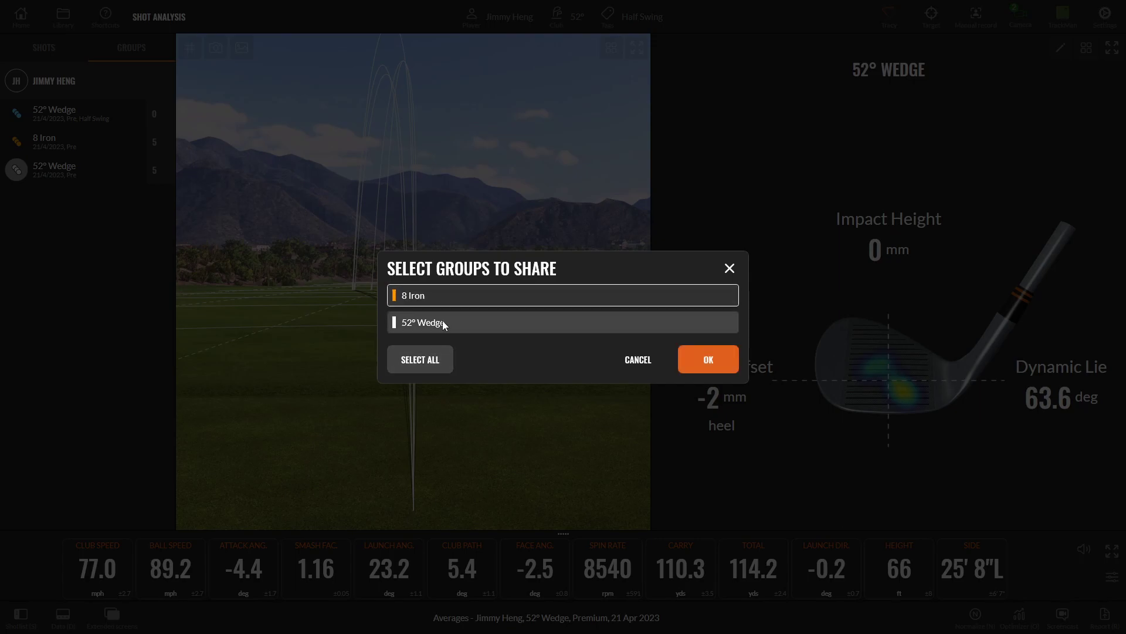
{"action": "left_click", "coordinate": [427, 363]}
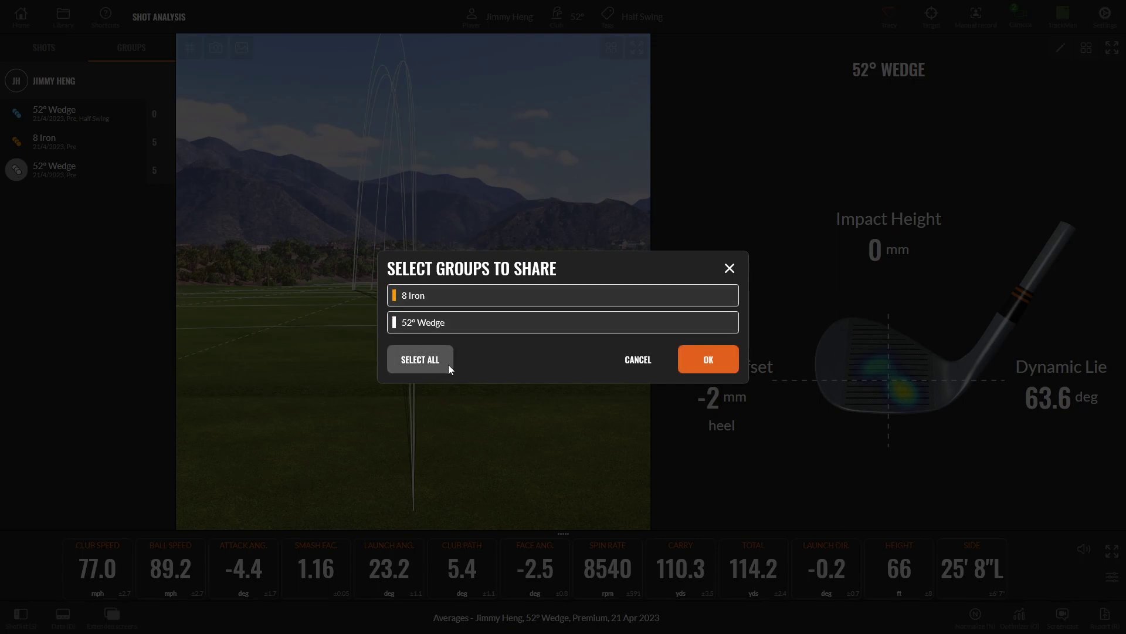
{"action": "left_click", "coordinate": [706, 366]}
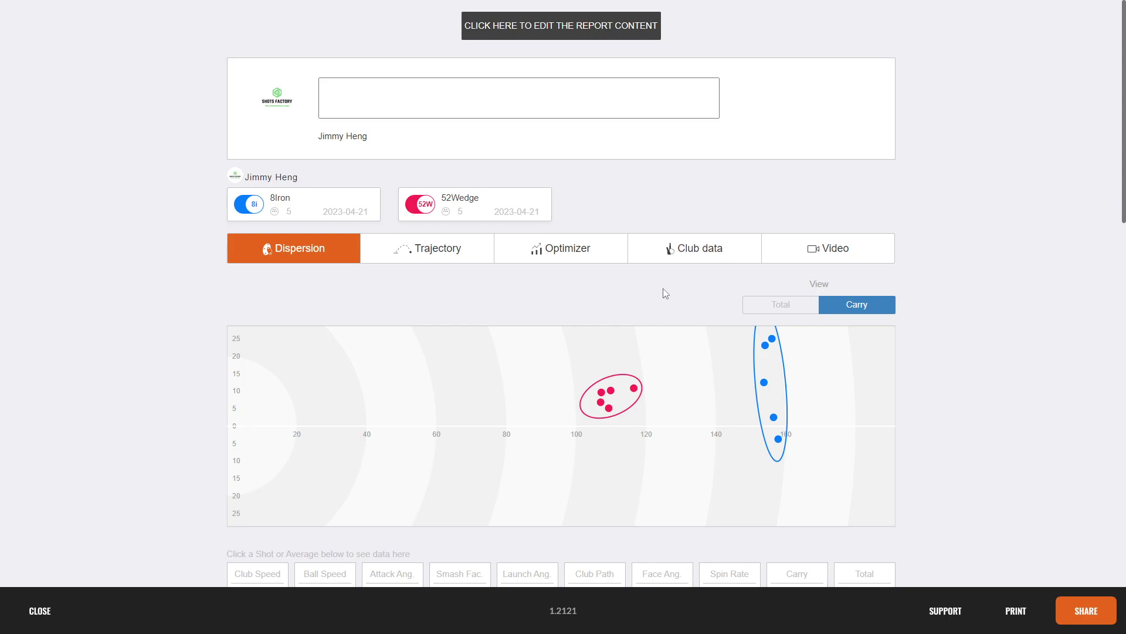
Look through the report, then view its Trajectory, Optimizer and Club data tabs.
{"action": "scroll", "coordinate": [663, 287], "scroll_direction": "down", "scroll_amount": 6}
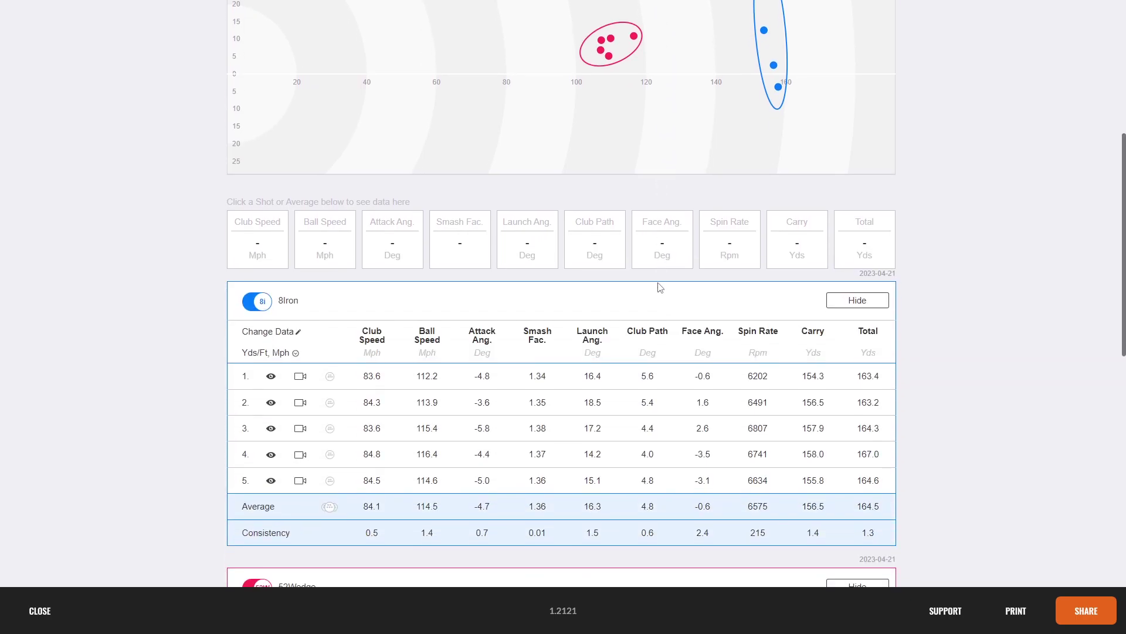
{"action": "scroll", "coordinate": [659, 287], "scroll_direction": "down", "scroll_amount": 3}
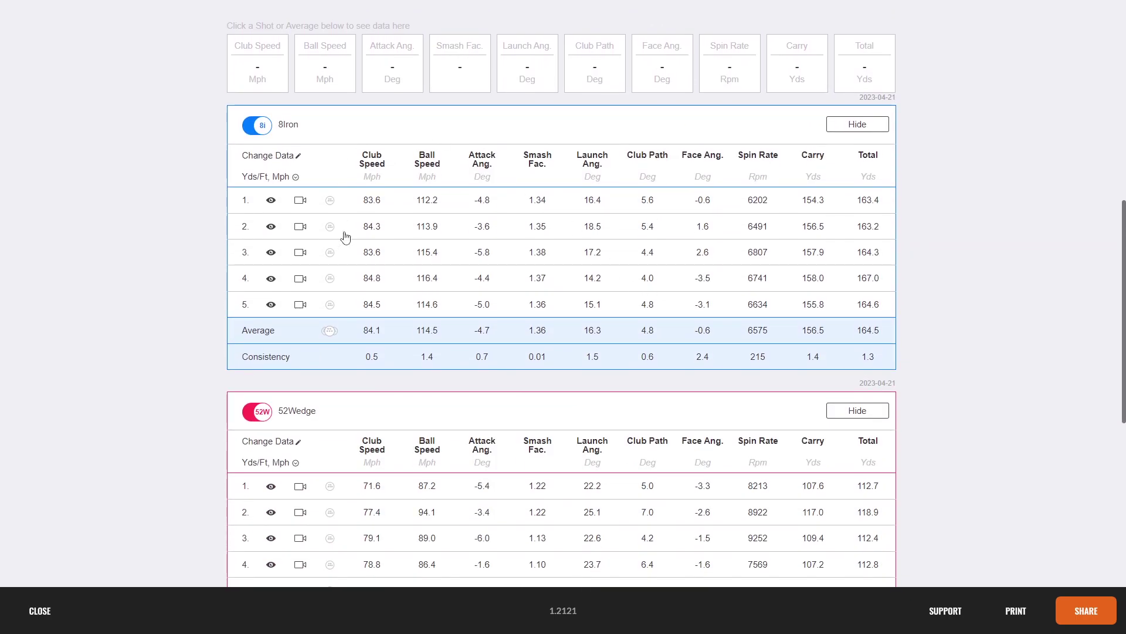
{"action": "scroll", "coordinate": [474, 214], "scroll_direction": "down", "scroll_amount": 2}
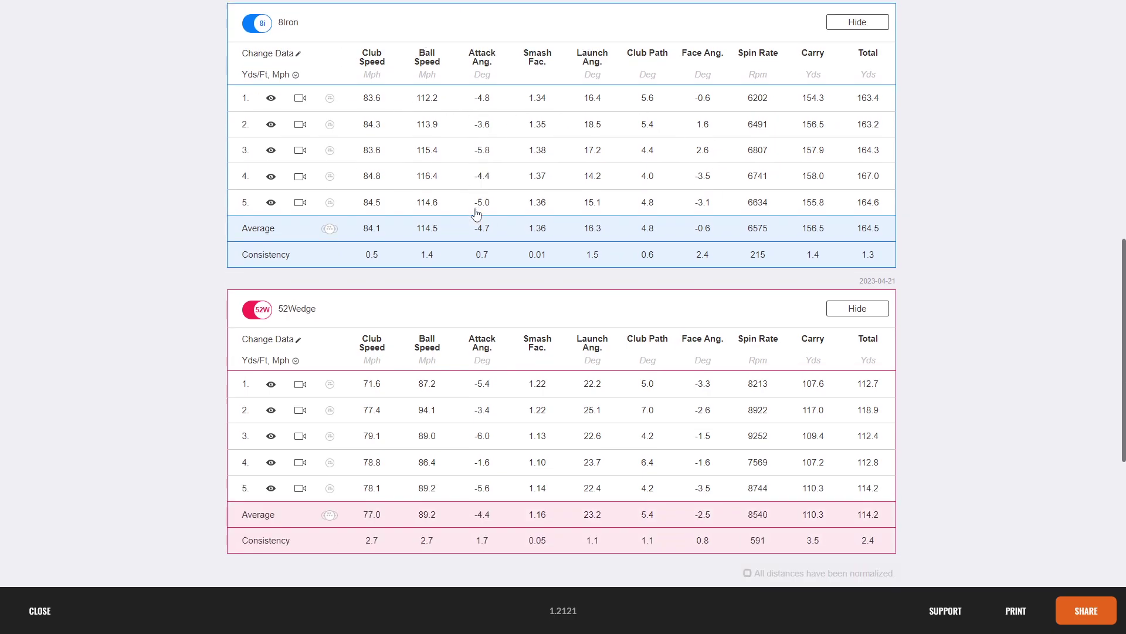
{"action": "scroll", "coordinate": [476, 213], "scroll_direction": "down", "scroll_amount": 1}
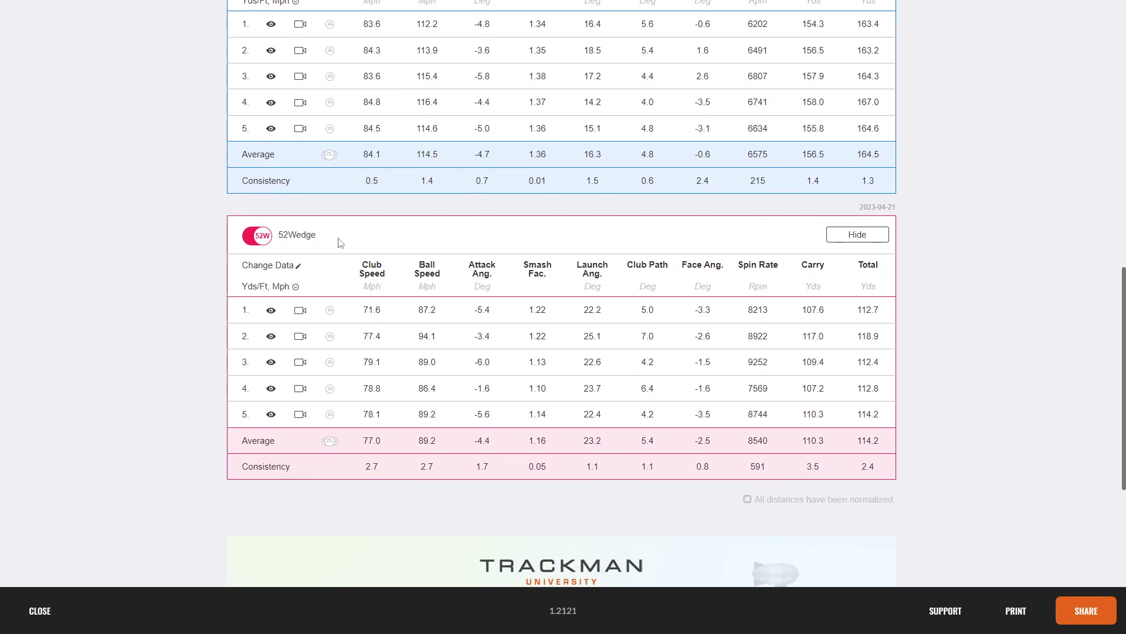
{"action": "scroll", "coordinate": [535, 256], "scroll_direction": "up", "scroll_amount": 8}
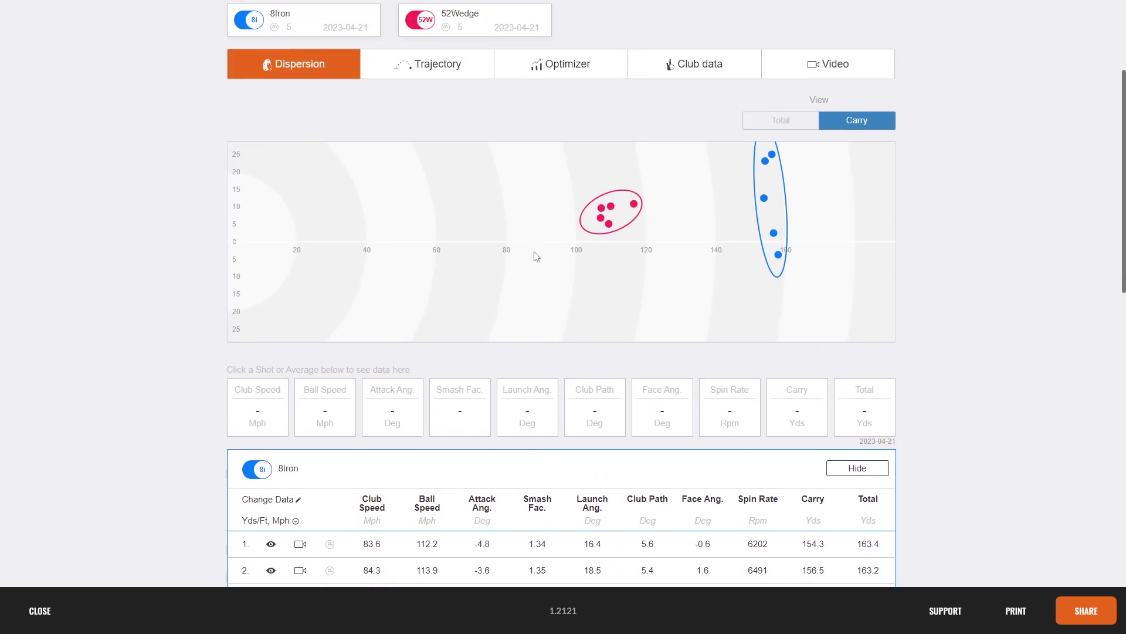
{"action": "scroll", "coordinate": [535, 255], "scroll_direction": "up", "scroll_amount": 3}
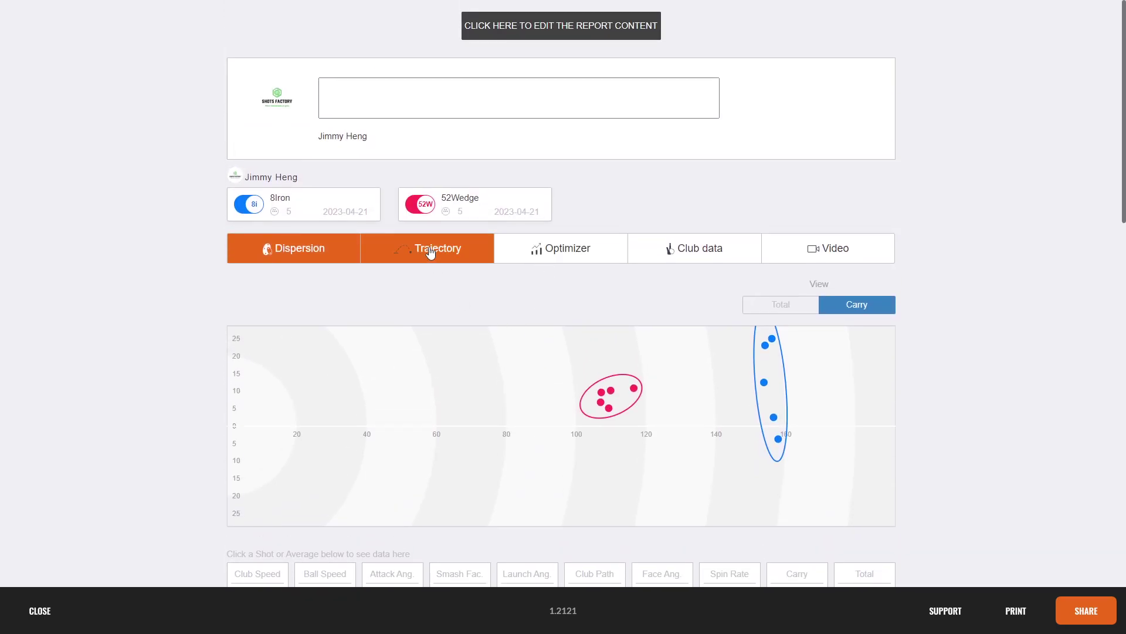
{"action": "left_click", "coordinate": [429, 253]}
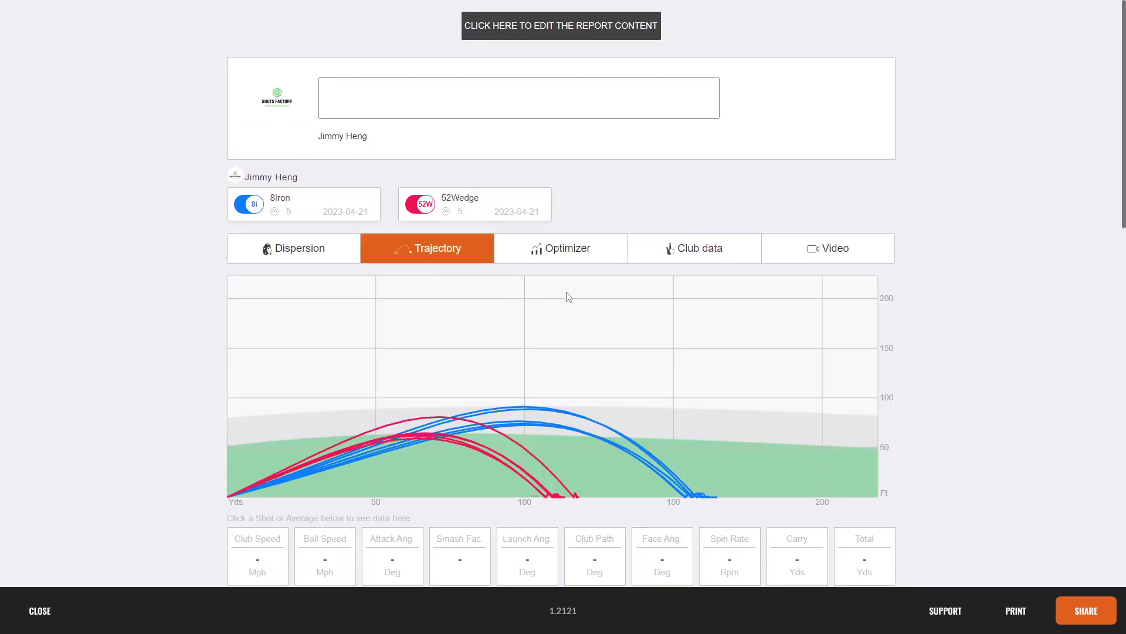
{"action": "left_click", "coordinate": [582, 262]}
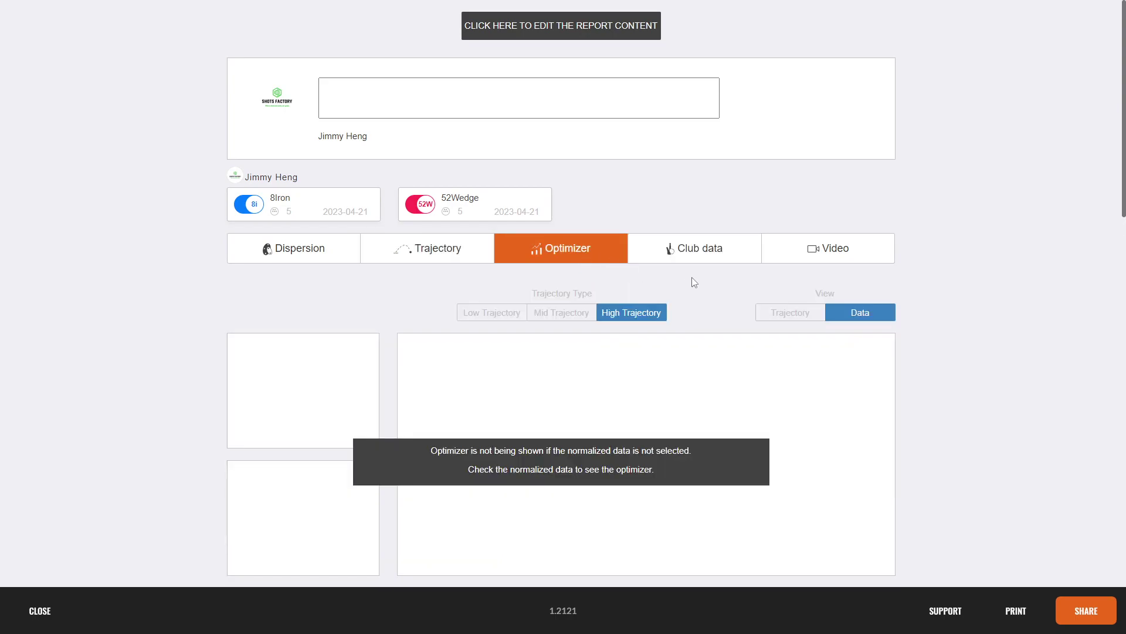
{"action": "left_click", "coordinate": [712, 255]}
Show club data for 8 Iron shots 1 and 2.
{"action": "scroll", "coordinate": [721, 264], "scroll_direction": "down", "scroll_amount": 5}
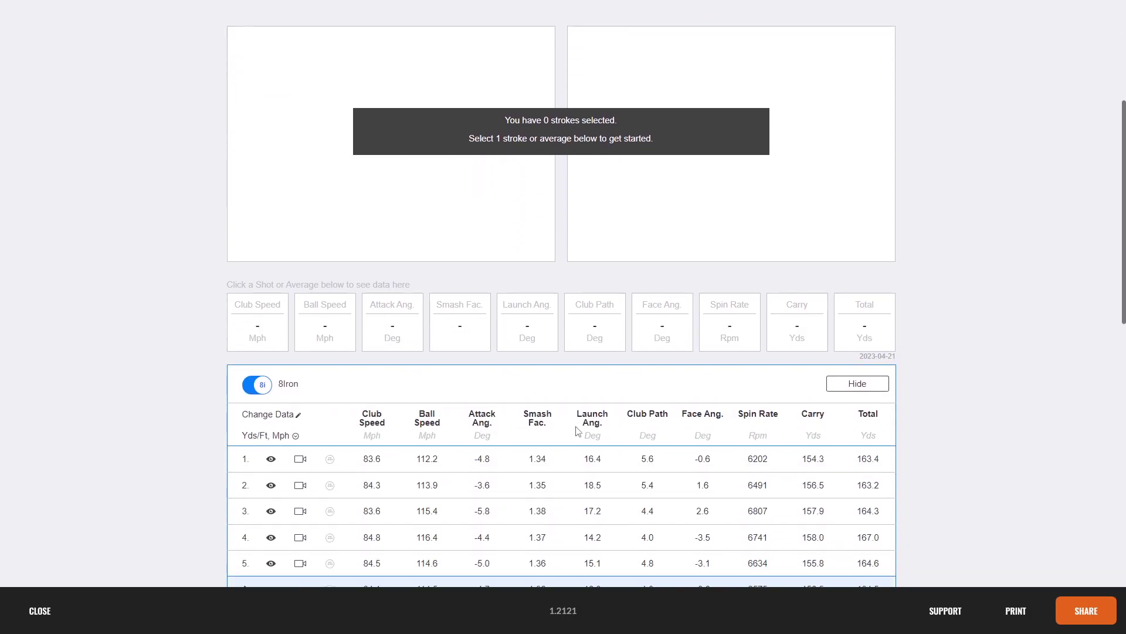
{"action": "left_click", "coordinate": [521, 466]}
{"action": "scroll", "coordinate": [528, 352], "scroll_direction": "up", "scroll_amount": 3}
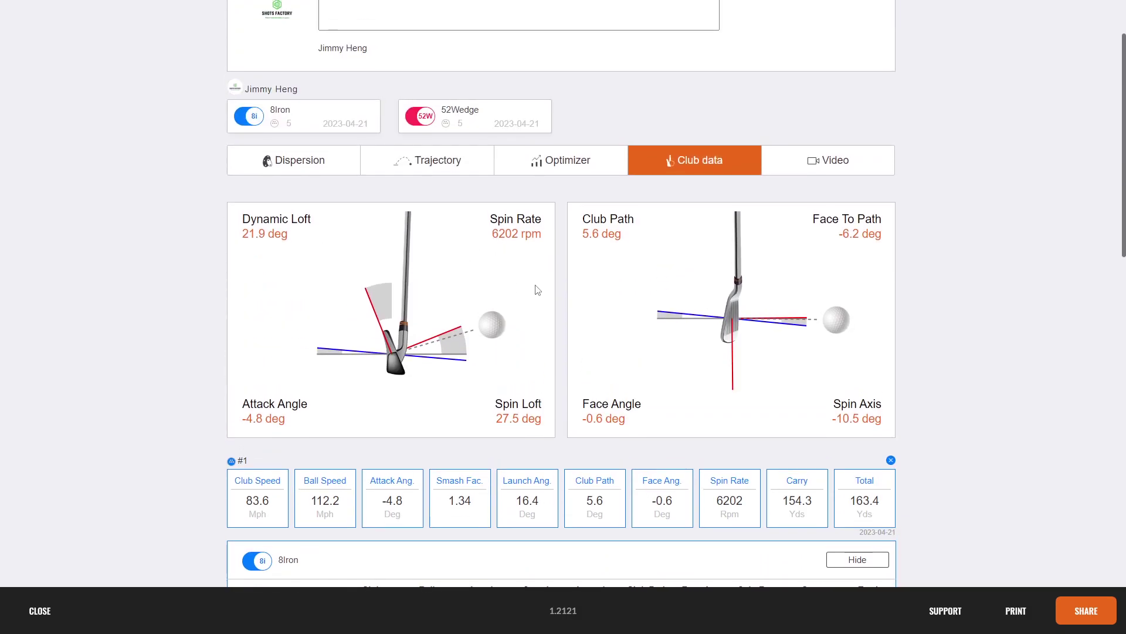
{"action": "scroll", "coordinate": [542, 290], "scroll_direction": "down", "scroll_amount": 3}
{"action": "left_click", "coordinate": [532, 482]}
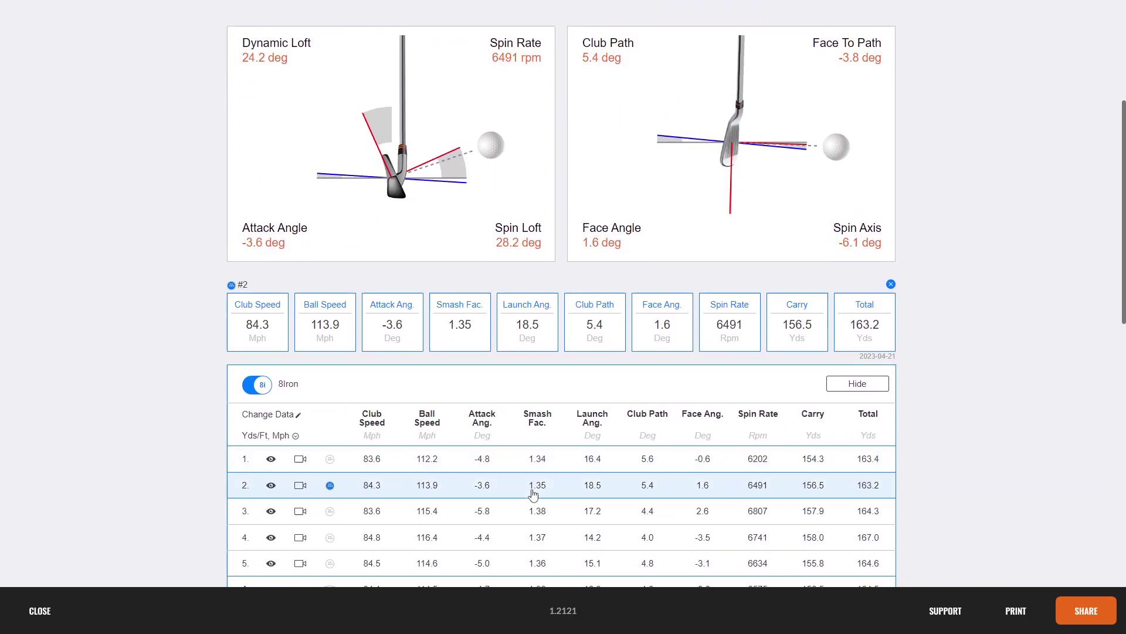
{"action": "scroll", "coordinate": [647, 340], "scroll_direction": "up", "scroll_amount": 3}
In the Video tab, view 8 Iron shots 1, 3, 4 and 5, ending on the Average row.
{"action": "left_click", "coordinate": [823, 169]}
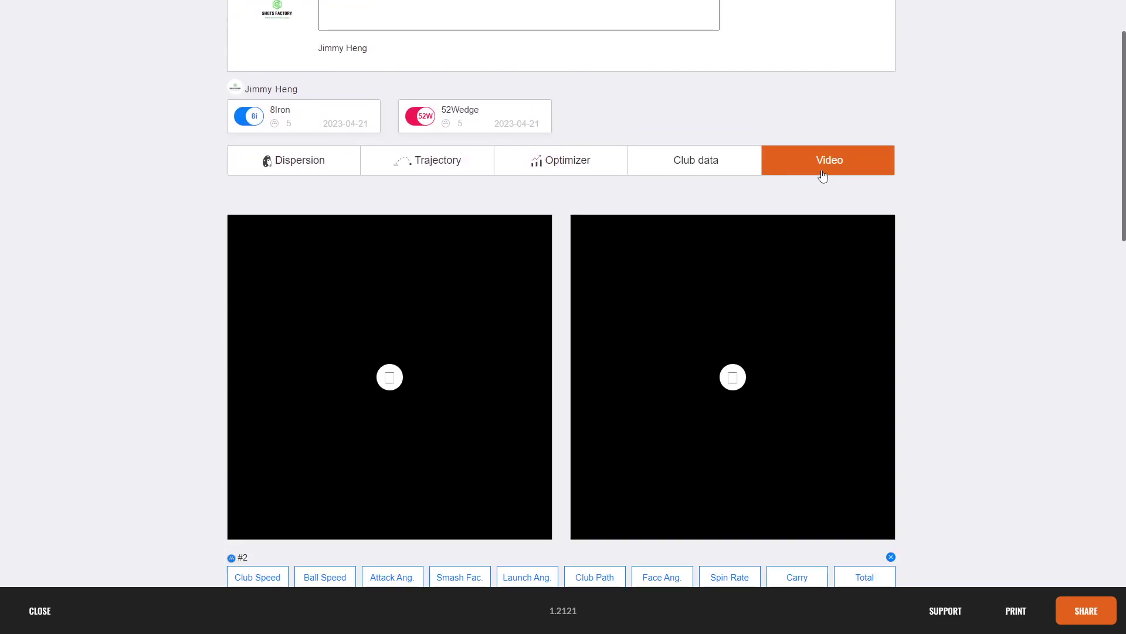
{"action": "scroll", "coordinate": [852, 267], "scroll_direction": "down", "scroll_amount": 4}
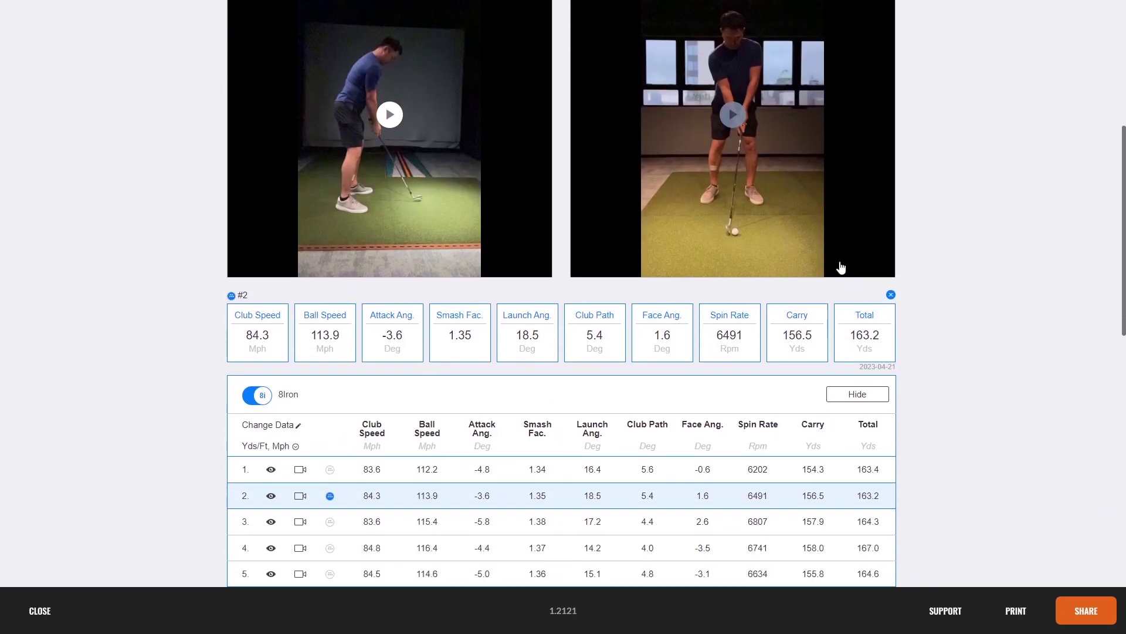
{"action": "left_click", "coordinate": [579, 469]}
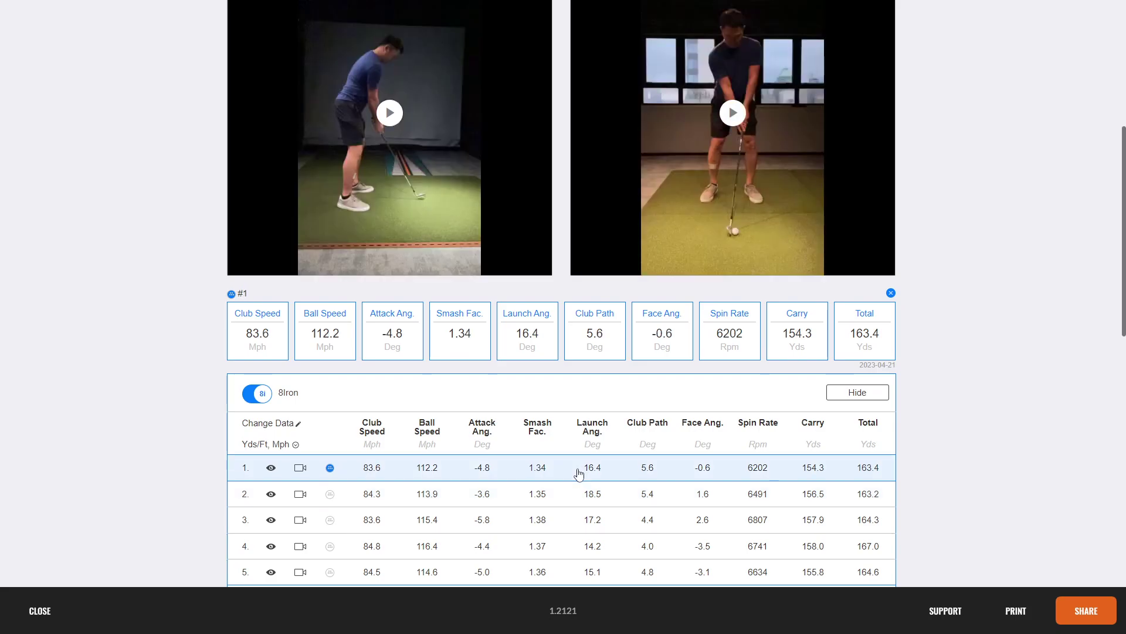
{"action": "left_click", "coordinate": [594, 521]}
{"action": "left_click", "coordinate": [598, 545]}
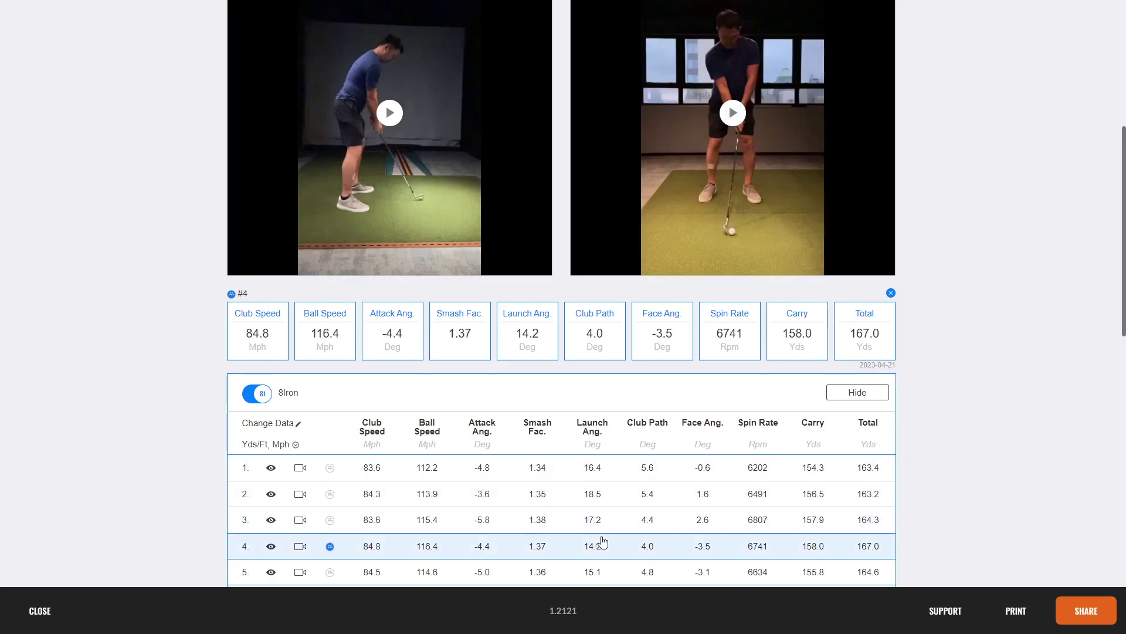
{"action": "scroll", "coordinate": [604, 540], "scroll_direction": "down", "scroll_amount": 1}
{"action": "left_click", "coordinate": [617, 488]}
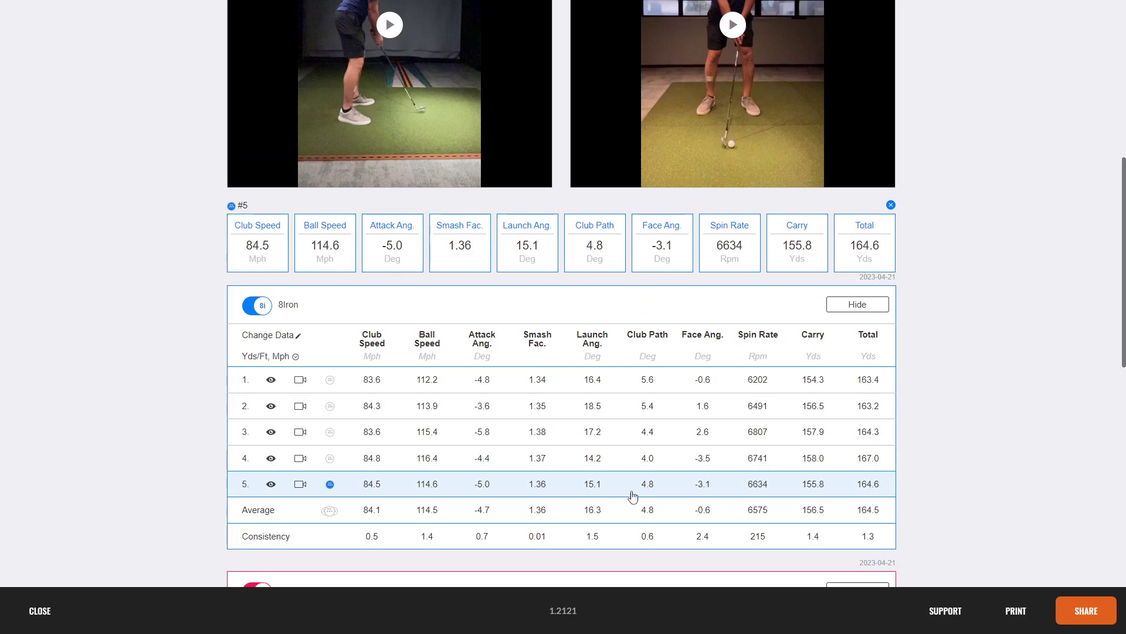
{"action": "left_click", "coordinate": [612, 511]}
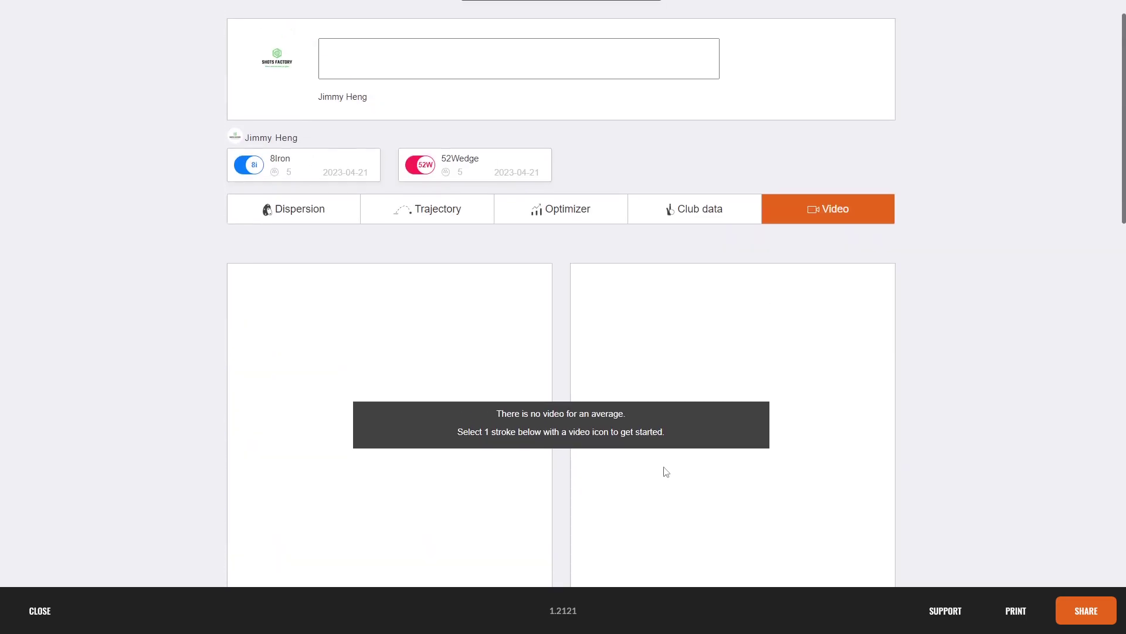
Share the report with the player, agreeing to upload the missing swing videos.
{"action": "left_click", "coordinate": [1084, 615]}
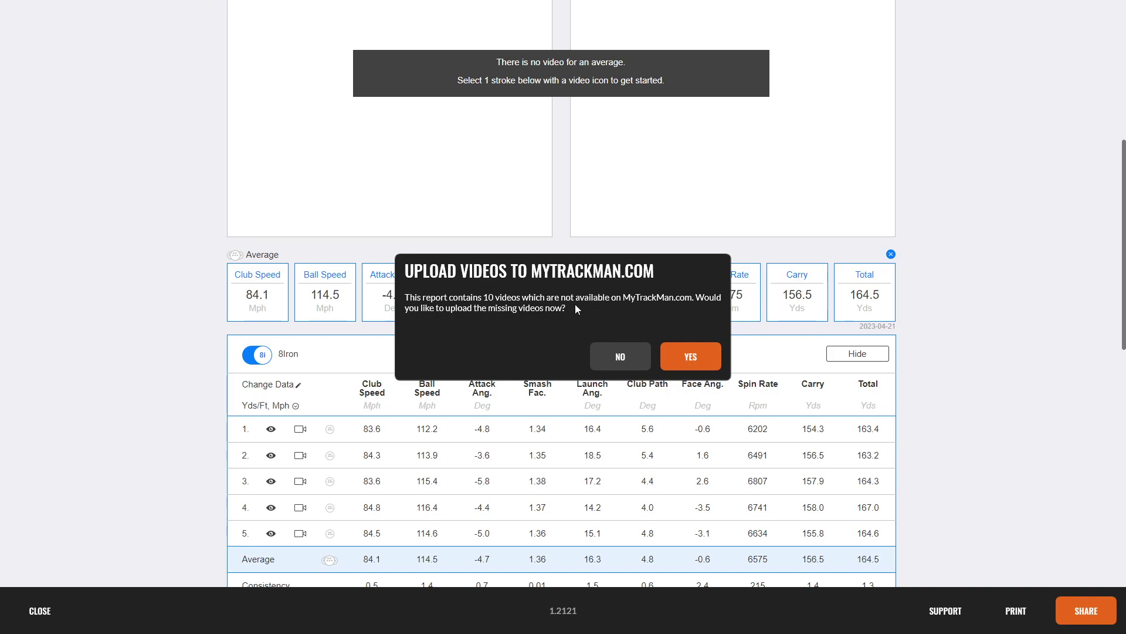
{"action": "left_click", "coordinate": [678, 352]}
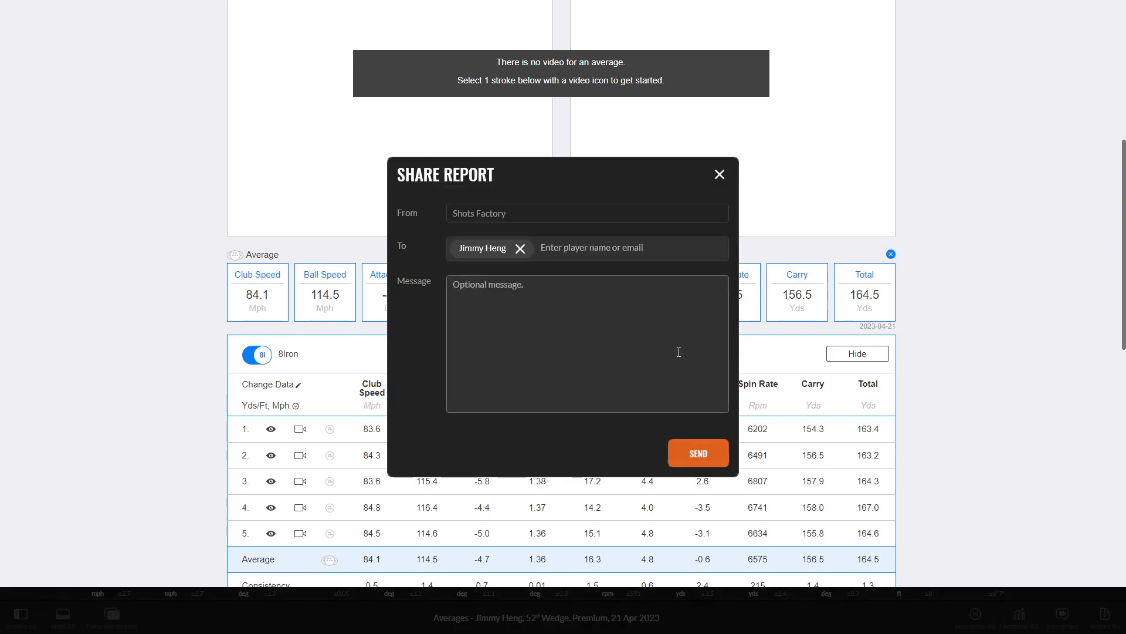
{"action": "left_click", "coordinate": [698, 454]}
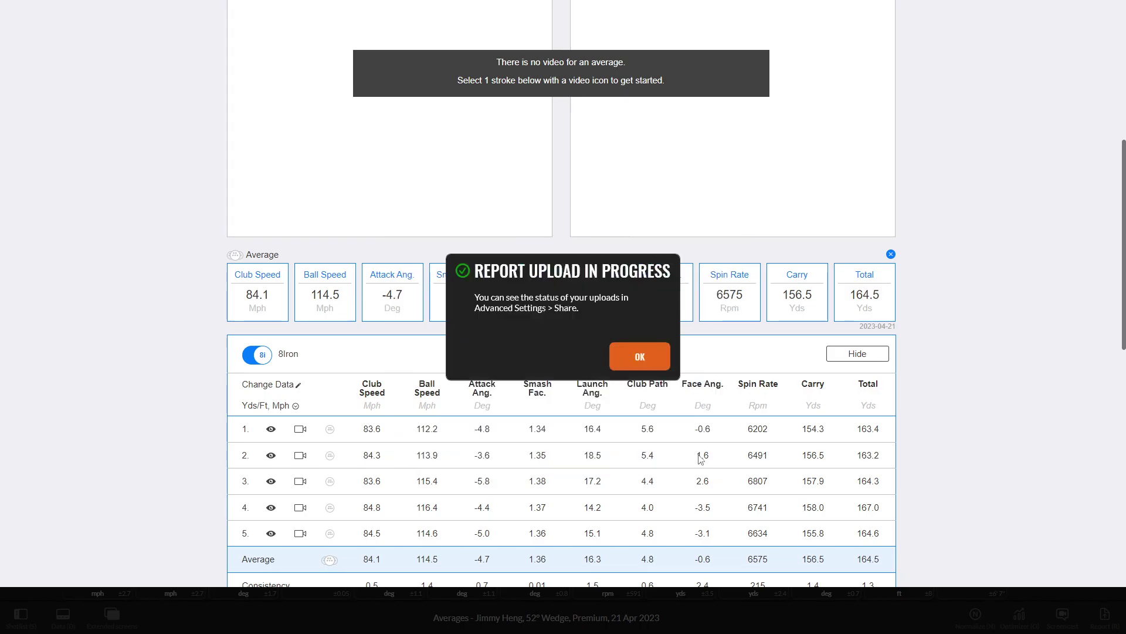
{"action": "left_click", "coordinate": [653, 359]}
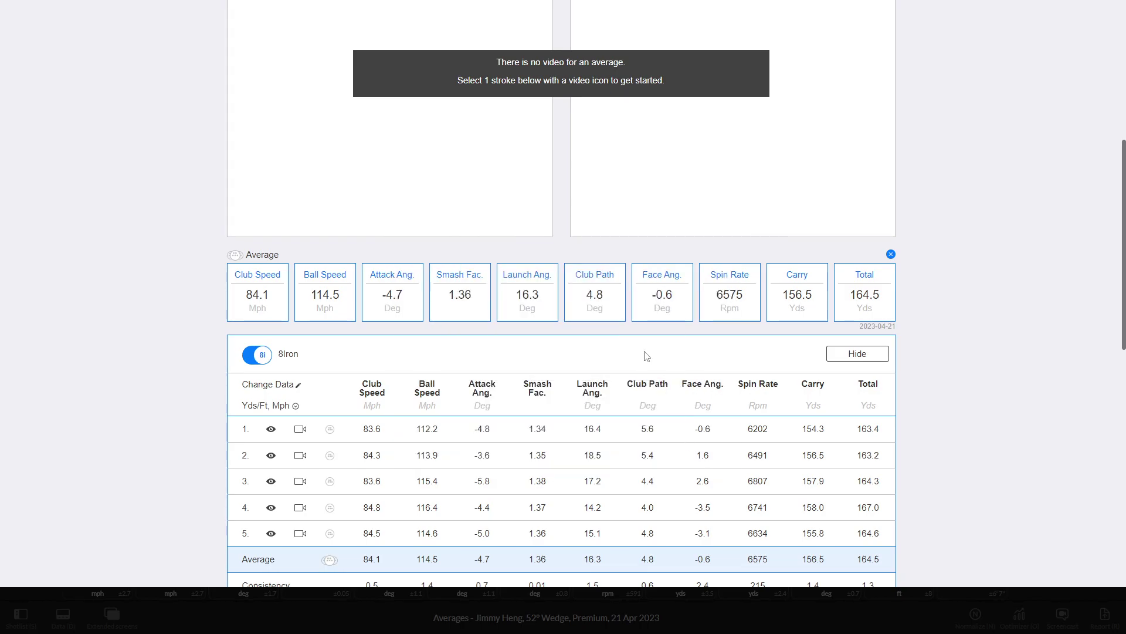